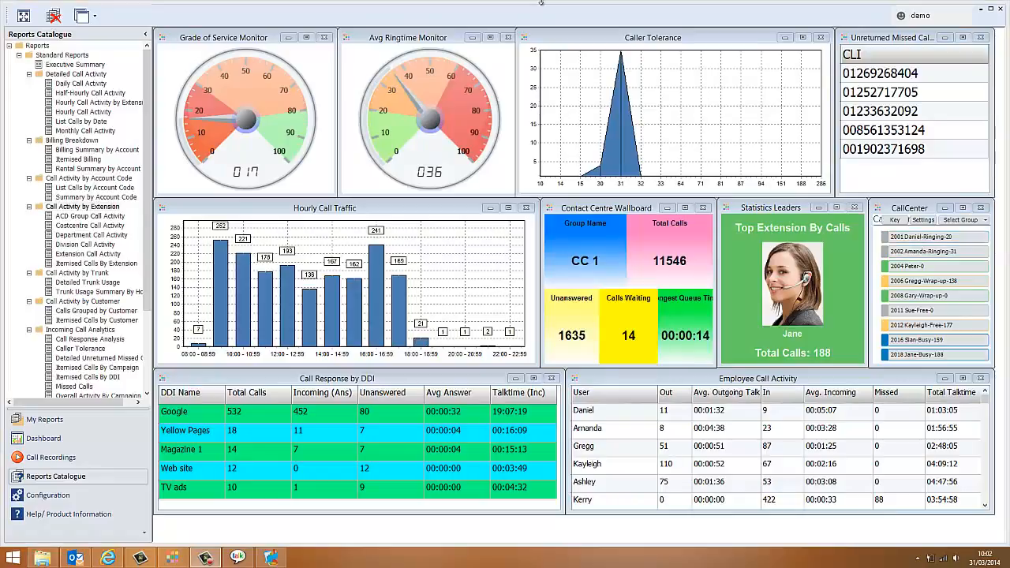
# Open the Extension Call Activity report and set its group filter to the Directors department.
pyautogui.click(88, 254)
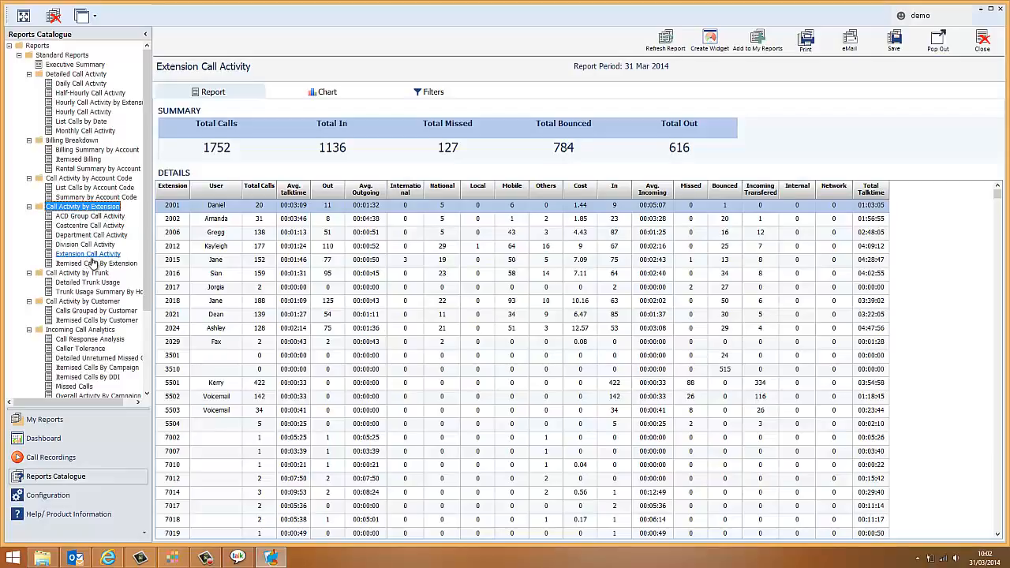
pyautogui.click(431, 94)
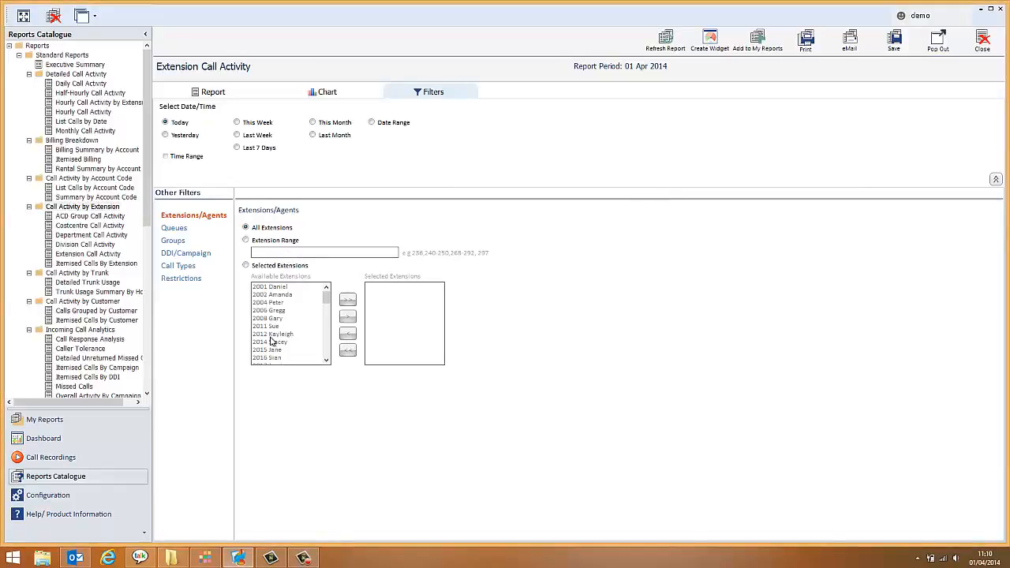
pyautogui.click(173, 227)
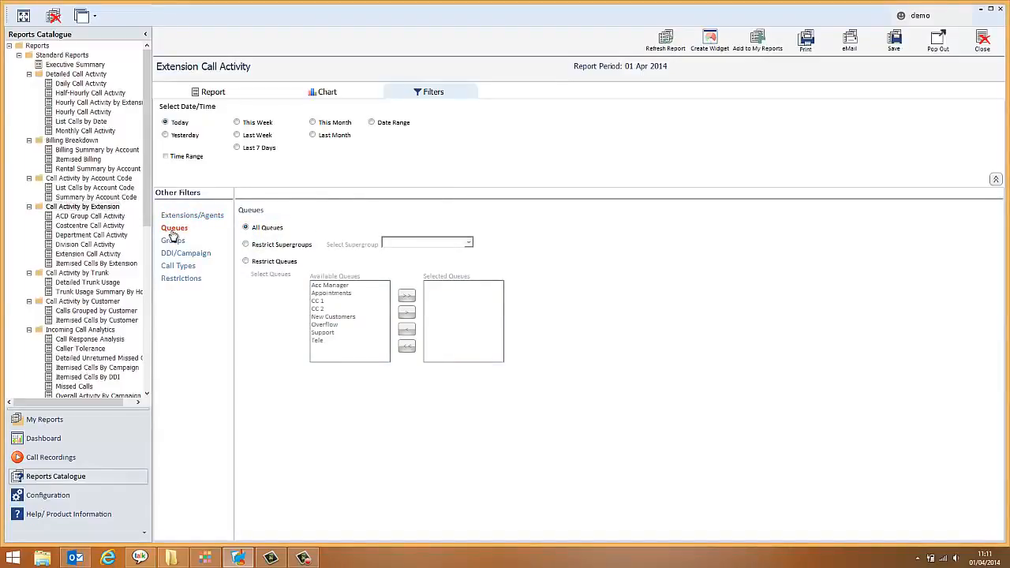
pyautogui.click(173, 239)
pyautogui.click(245, 245)
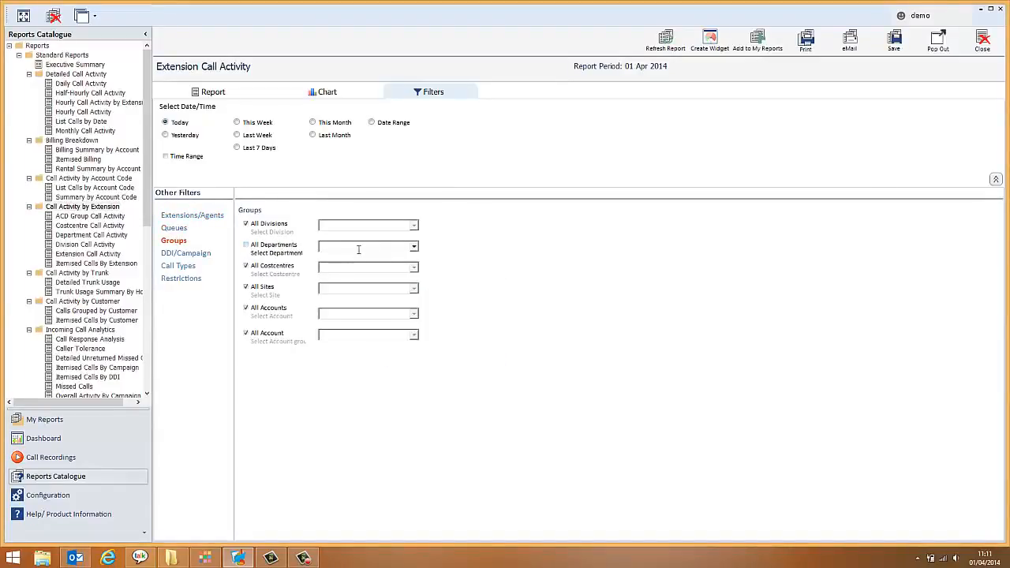
pyautogui.click(413, 247)
pyautogui.click(336, 270)
# Review the DDI/Campaign, Call Types and Restrictions filter options and return to the report data.
pyautogui.click(186, 255)
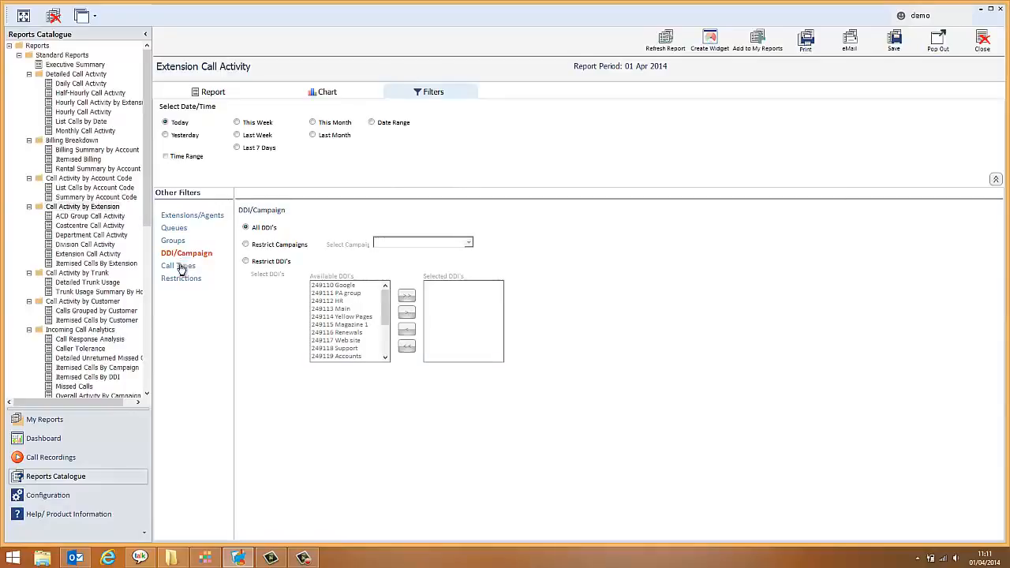
pyautogui.click(180, 266)
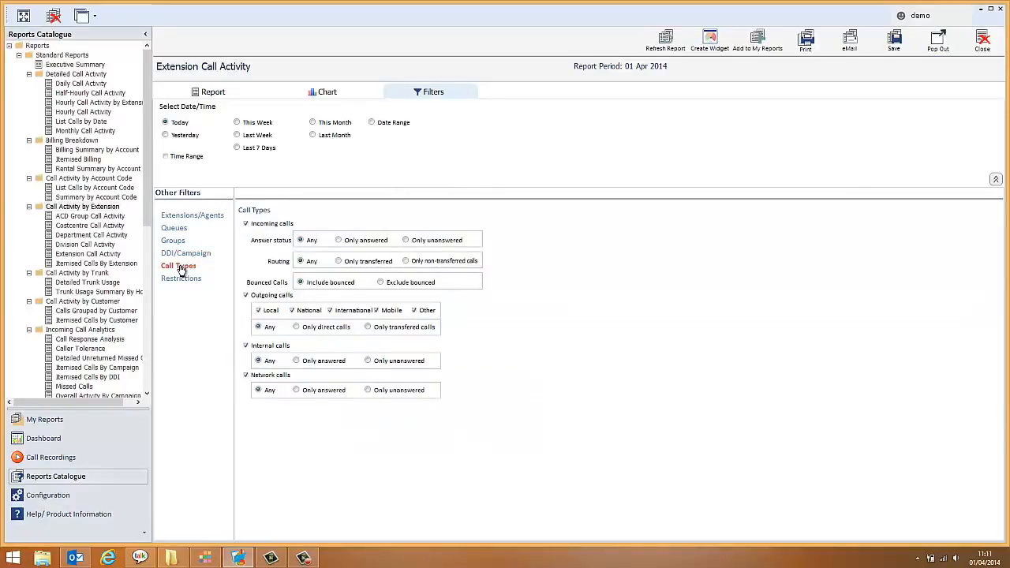
pyautogui.click(172, 282)
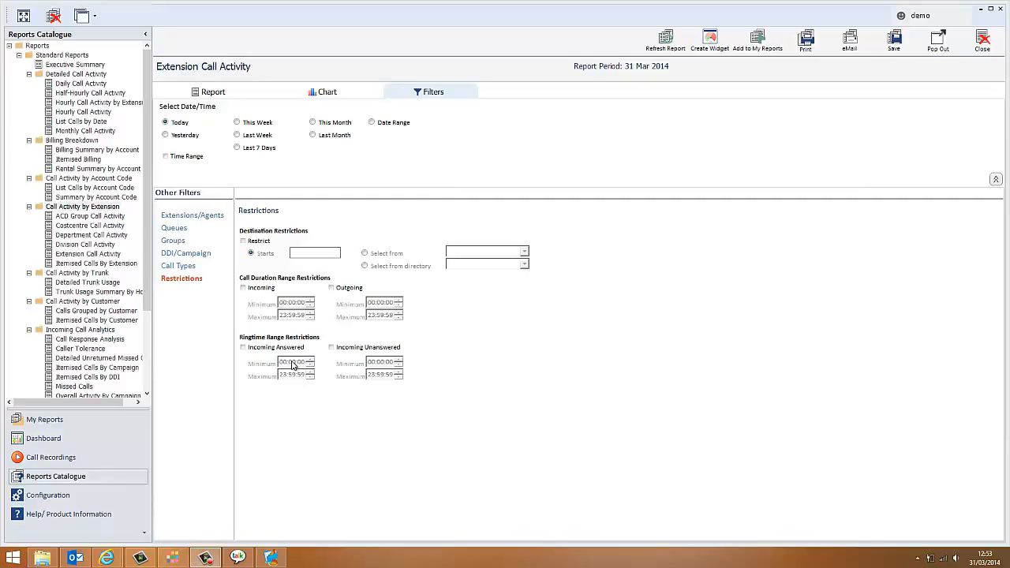
pyautogui.click(218, 92)
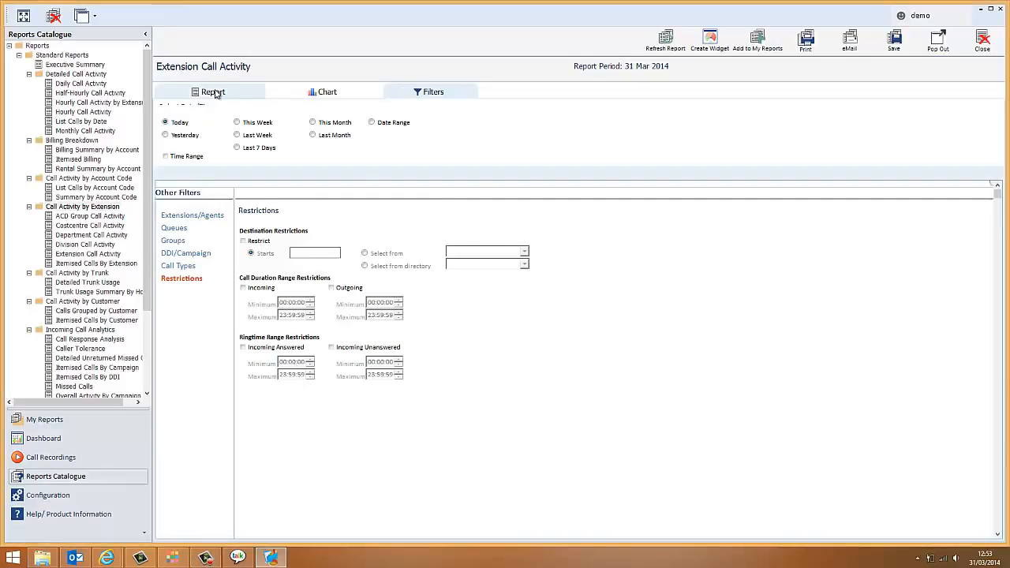
# Set up a table widget from the report details containing only the User and In columns.
pyautogui.click(711, 41)
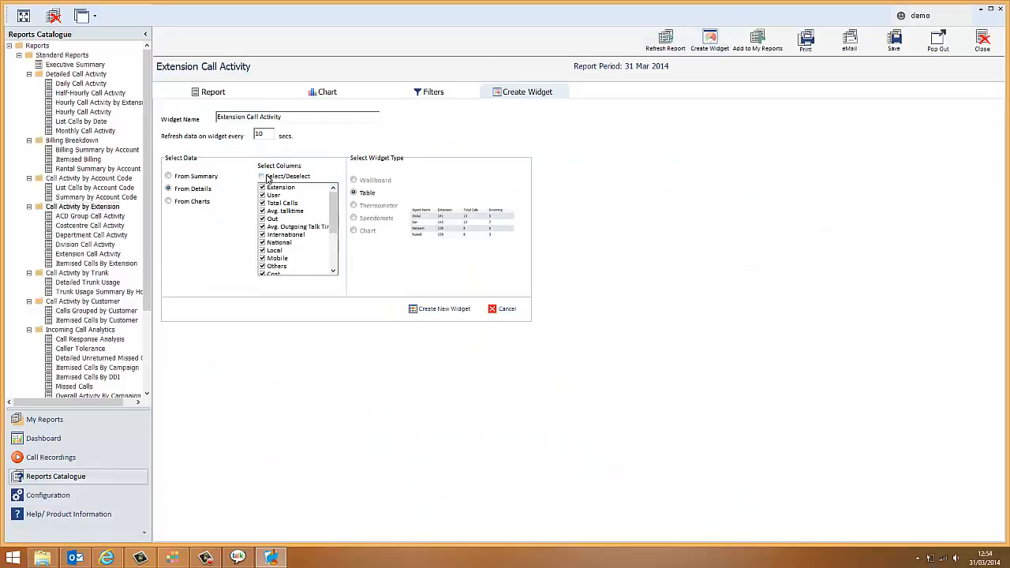
pyautogui.click(262, 176)
pyautogui.click(263, 196)
pyautogui.click(332, 248)
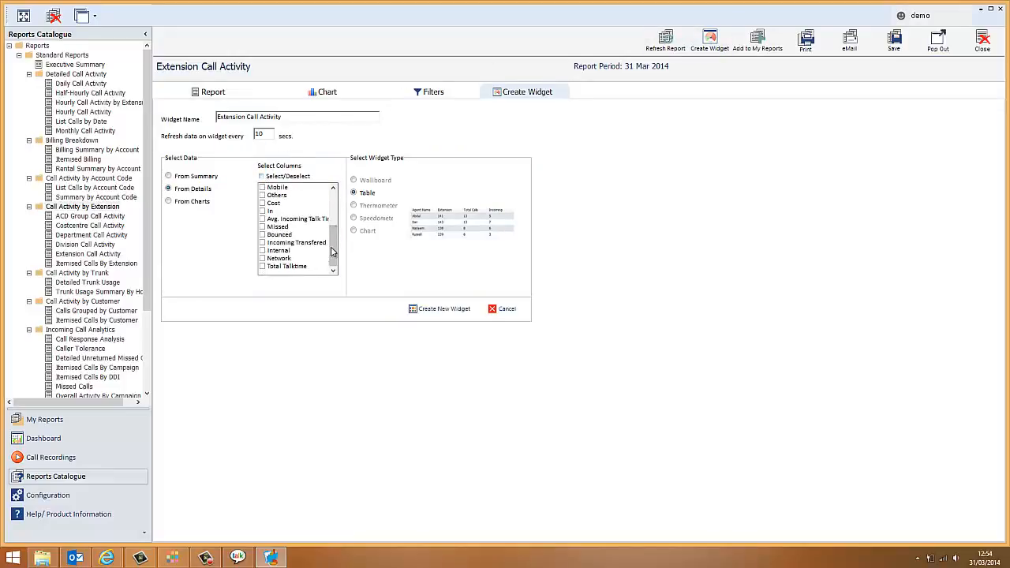
pyautogui.click(262, 211)
# Name the widget "Inbound calls by User" and create it.
pyautogui.moveTo(282, 117); pyautogui.dragTo(182, 121)
pyautogui.write('Inbound calls by User')
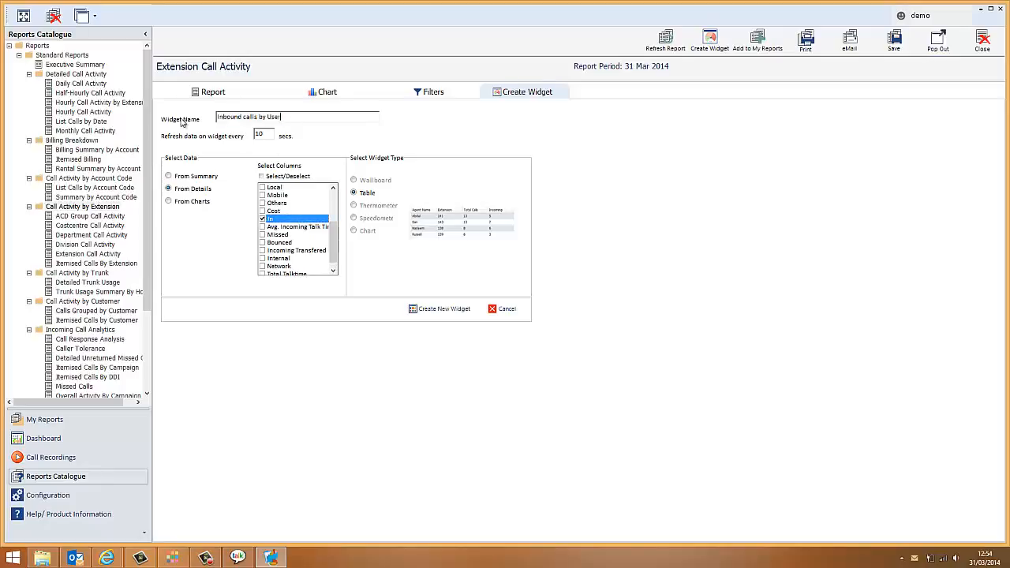
pyautogui.click(427, 312)
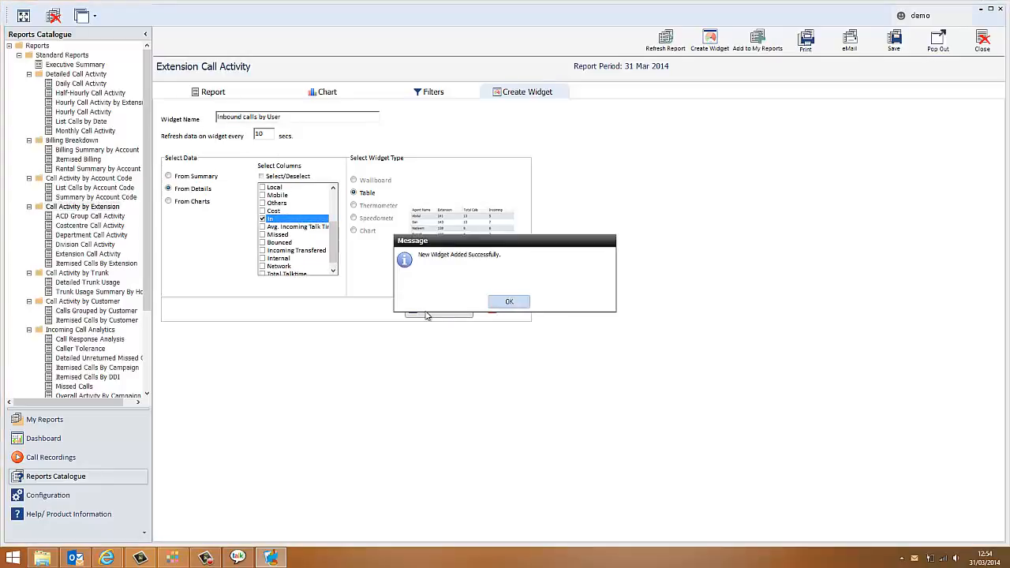
pyautogui.click(510, 303)
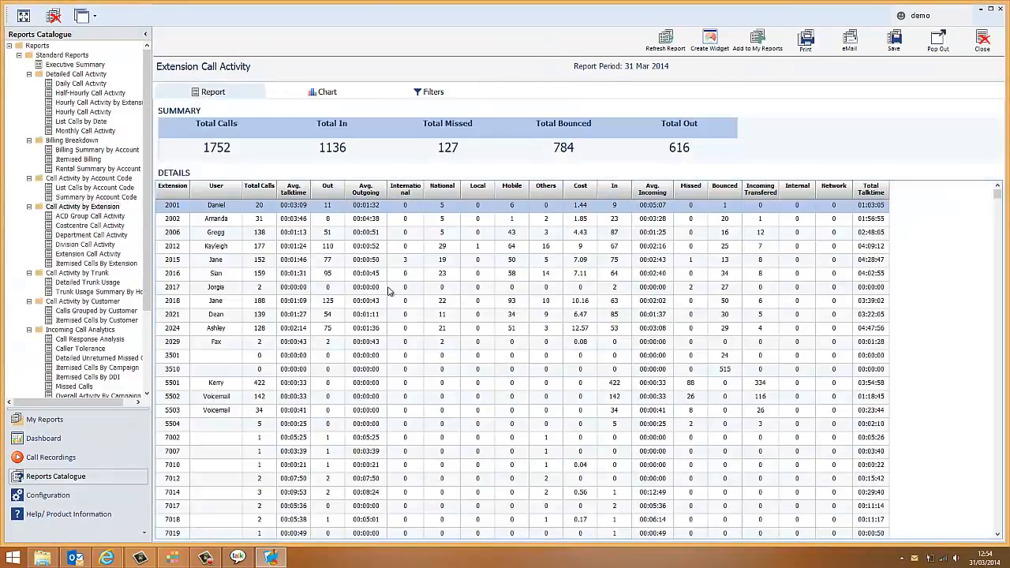
# Add the custom widget Inbound calls by User to the dashboard.
pyautogui.click(61, 439)
pyautogui.click(20, 122)
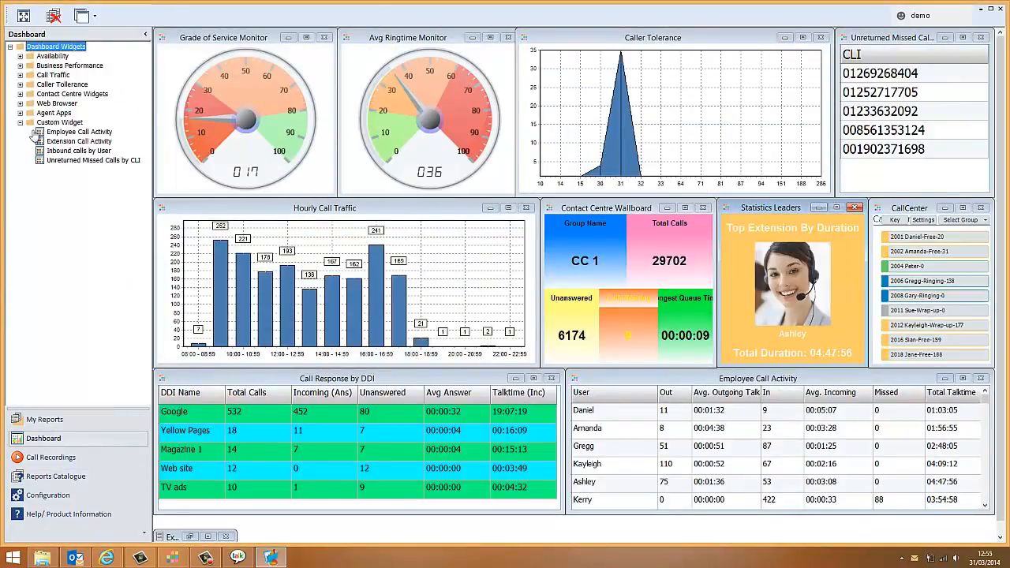
pyautogui.doubleClick(72, 151)
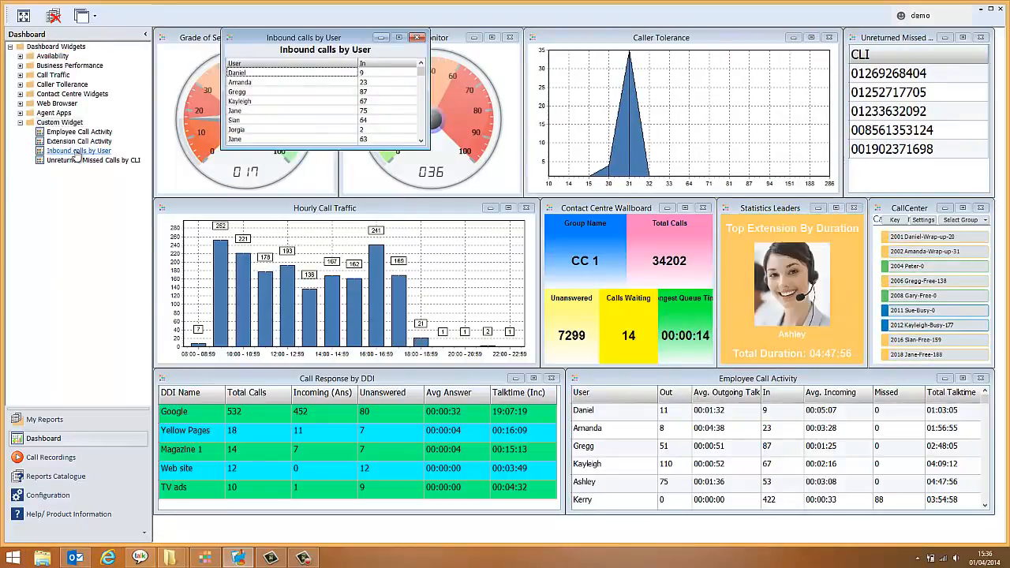
# Sort the Inbound calls by User widget's data by the In column in descending order.
pyautogui.rightClick(302, 118)
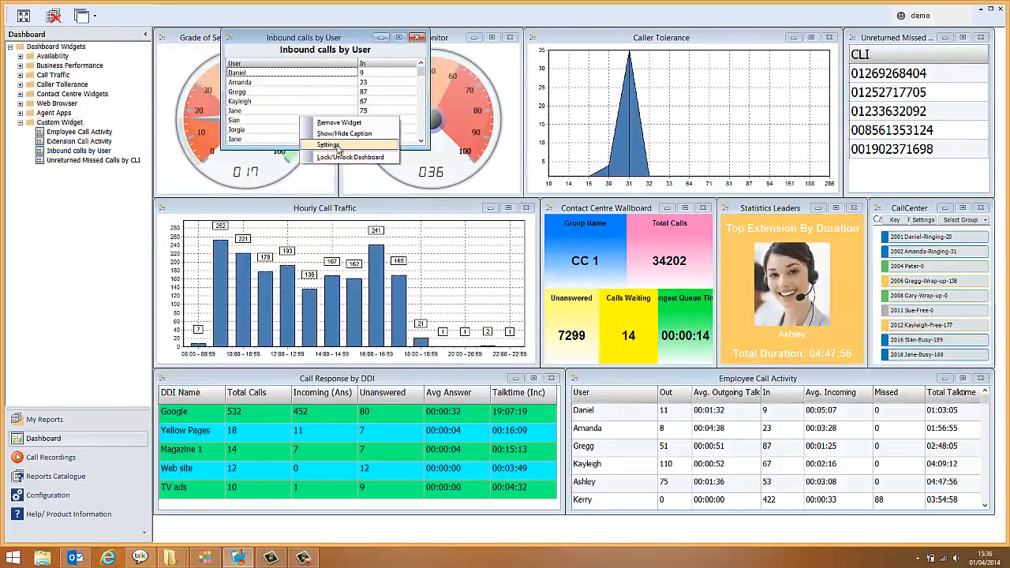
pyautogui.click(327, 144)
pyautogui.click(488, 273)
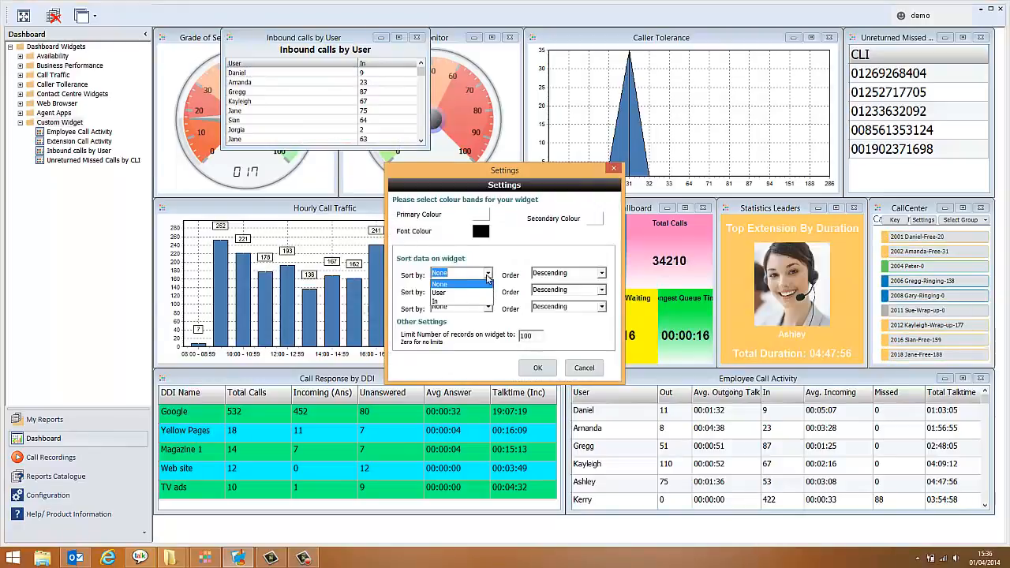
pyautogui.click(446, 306)
# Give the widget a lime green primary colour and a cyan secondary colour, and apply the settings.
pyautogui.click(481, 215)
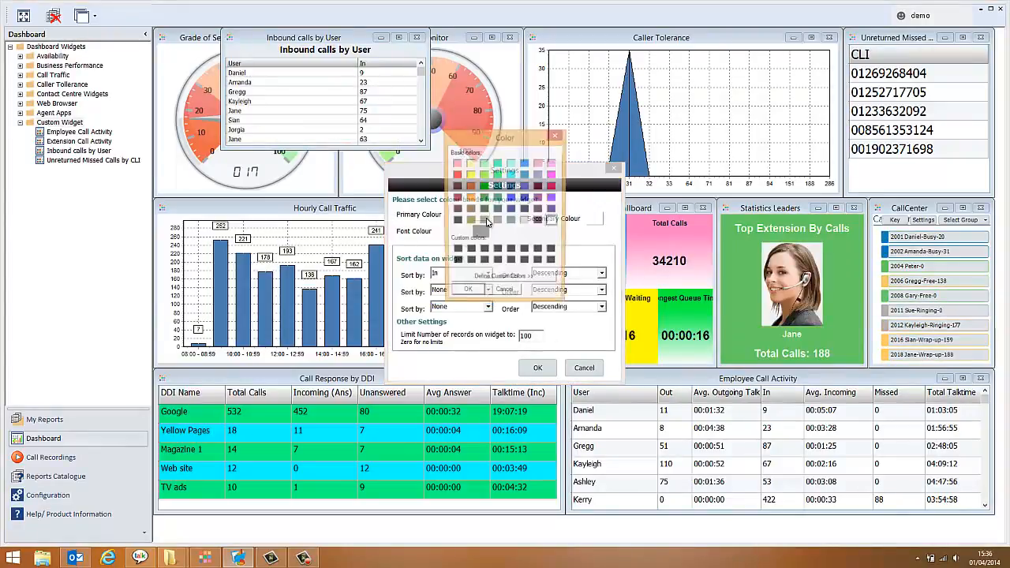
pyautogui.click(484, 174)
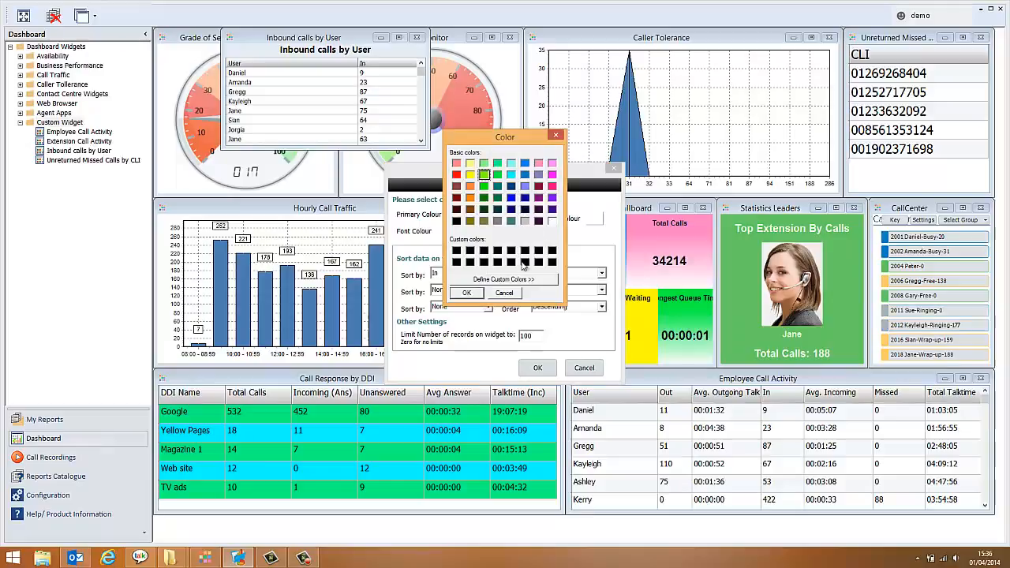
pyautogui.click(466, 293)
pyautogui.click(595, 219)
pyautogui.click(502, 174)
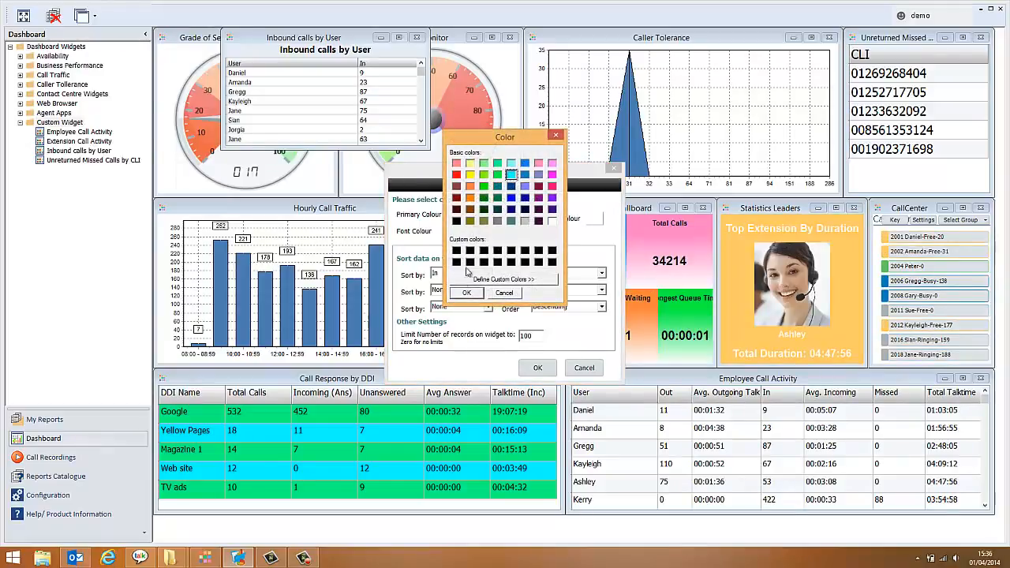
pyautogui.click(466, 293)
pyautogui.click(538, 369)
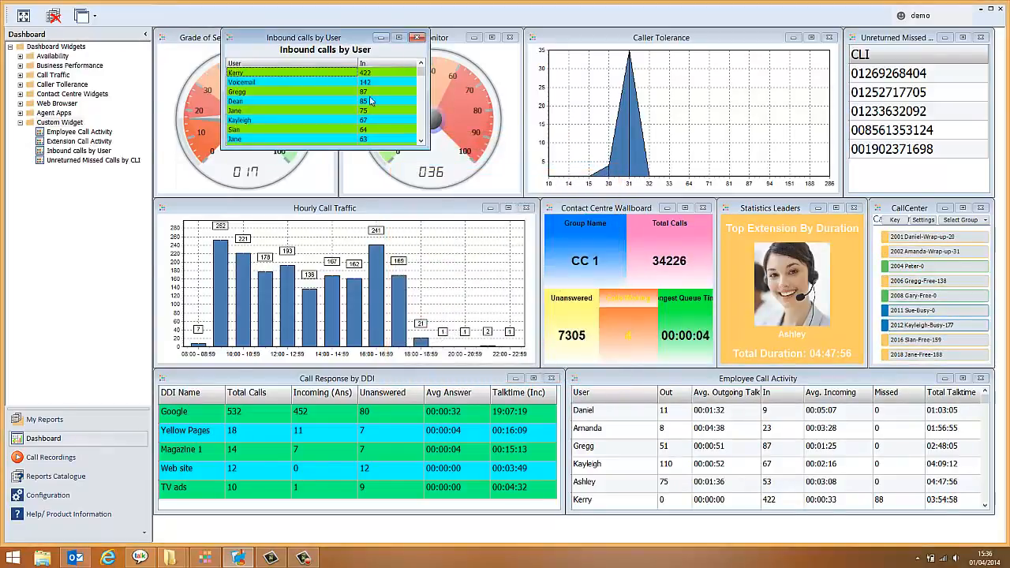
# Move the Inbound calls by User widget over the Contact Centre Wallboard and resize it to fill that space.
pyautogui.moveTo(350, 43); pyautogui.dragTo(672, 215)
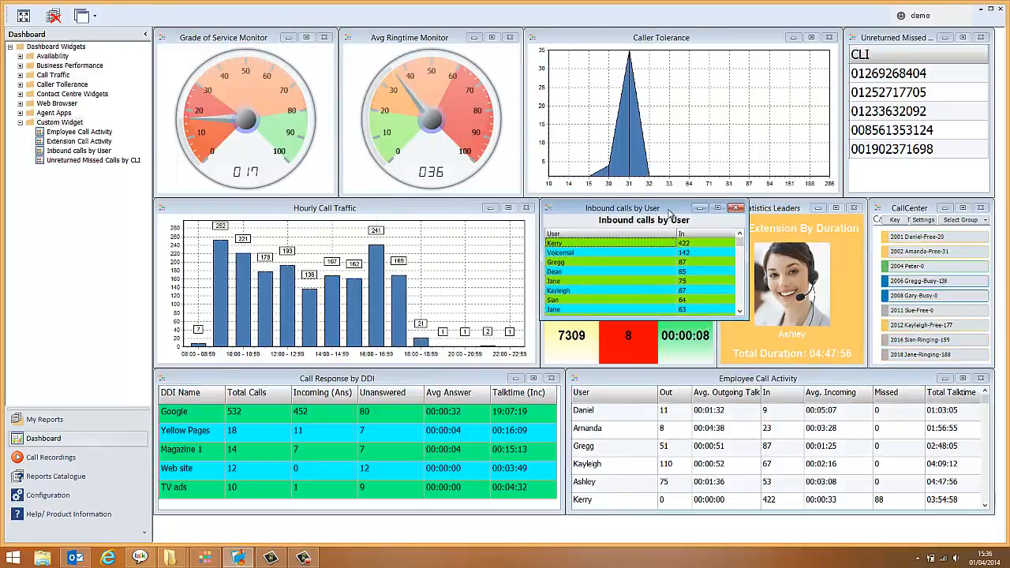
pyautogui.moveTo(745, 318); pyautogui.dragTo(718, 364)
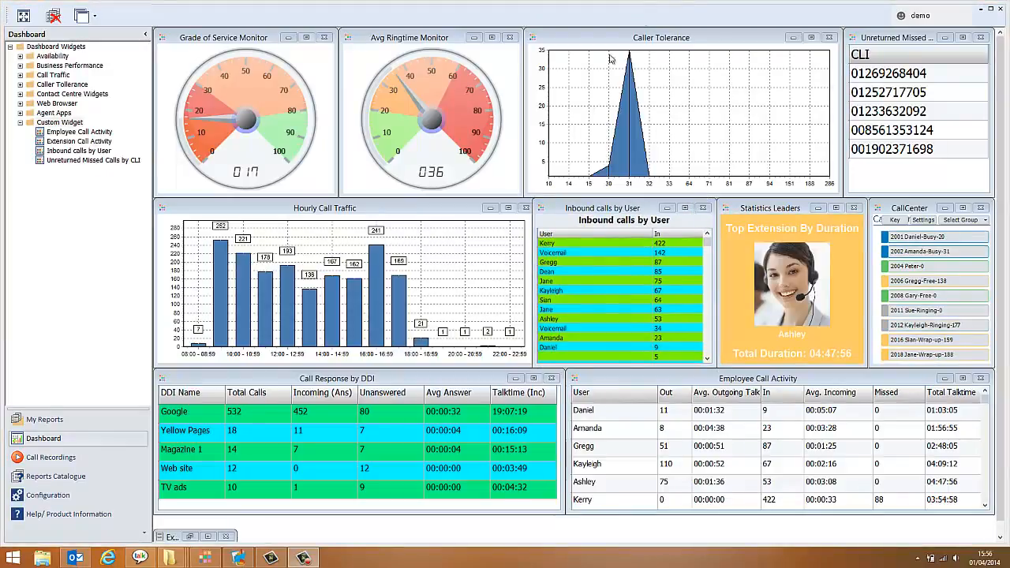
# Filter the Extension Call Activity report from the Reports Catalogue to the Sales department and refresh it.
pyautogui.click(55, 476)
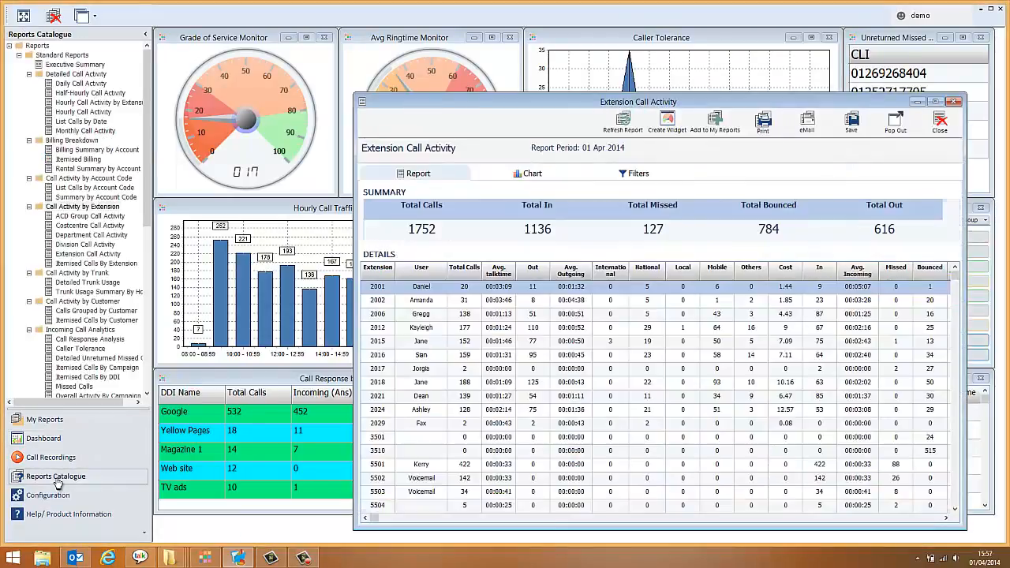
pyautogui.click(638, 176)
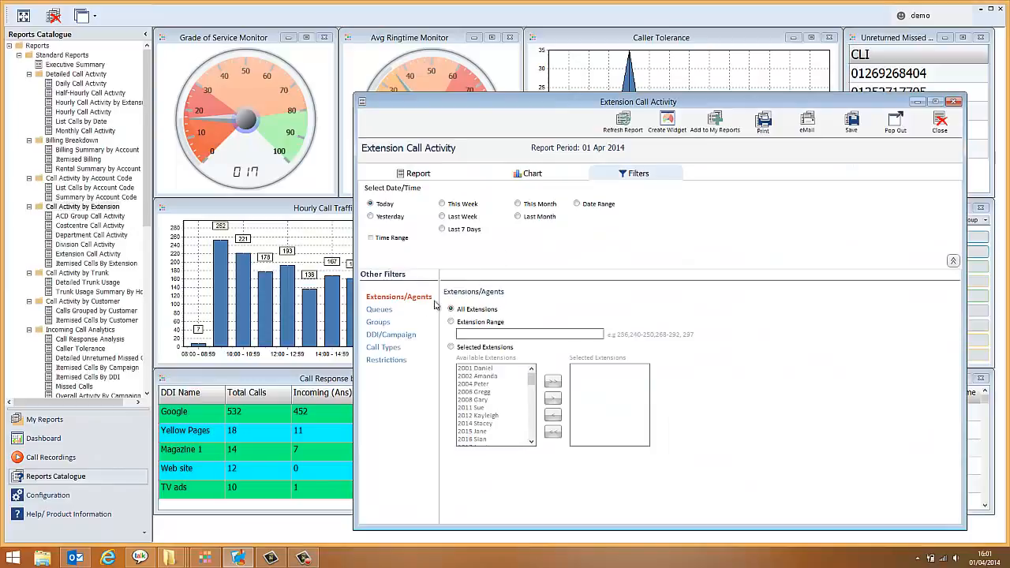
pyautogui.click(378, 323)
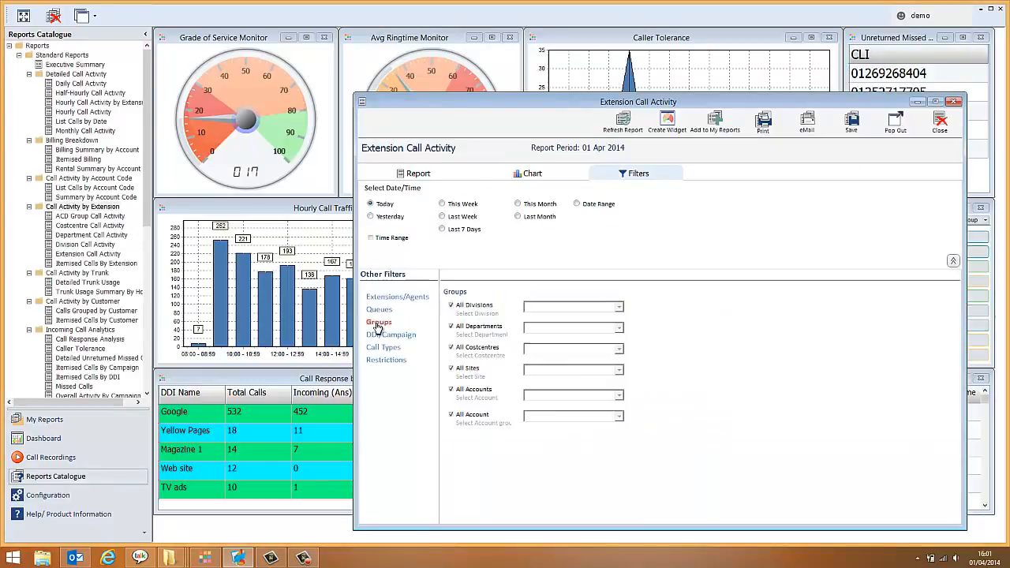
pyautogui.click(453, 326)
pyautogui.click(619, 333)
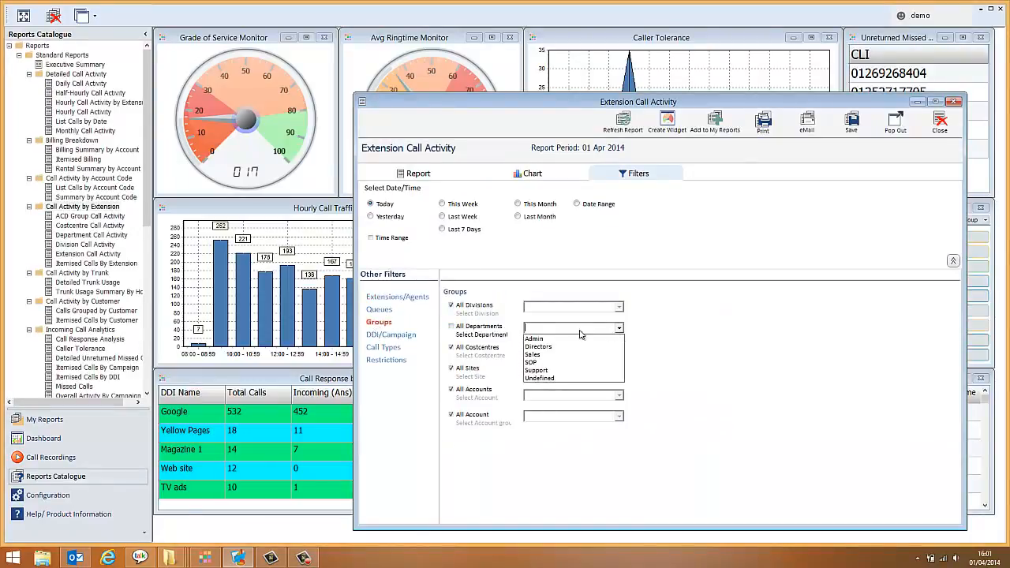
pyautogui.click(544, 354)
pyautogui.click(624, 122)
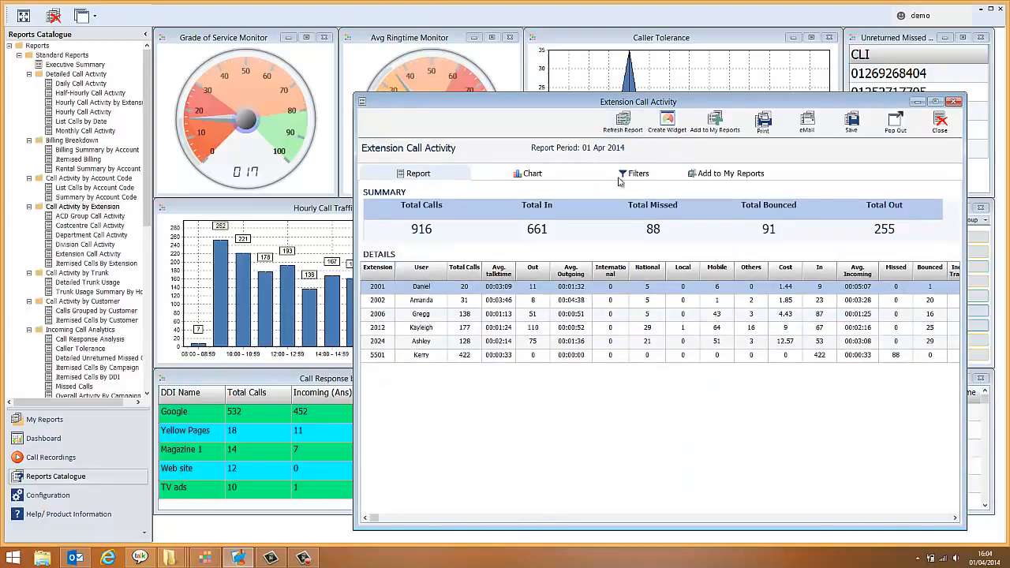
# Begin adding the filtered report to My Reports and deselect all of its columns.
pyautogui.click(715, 122)
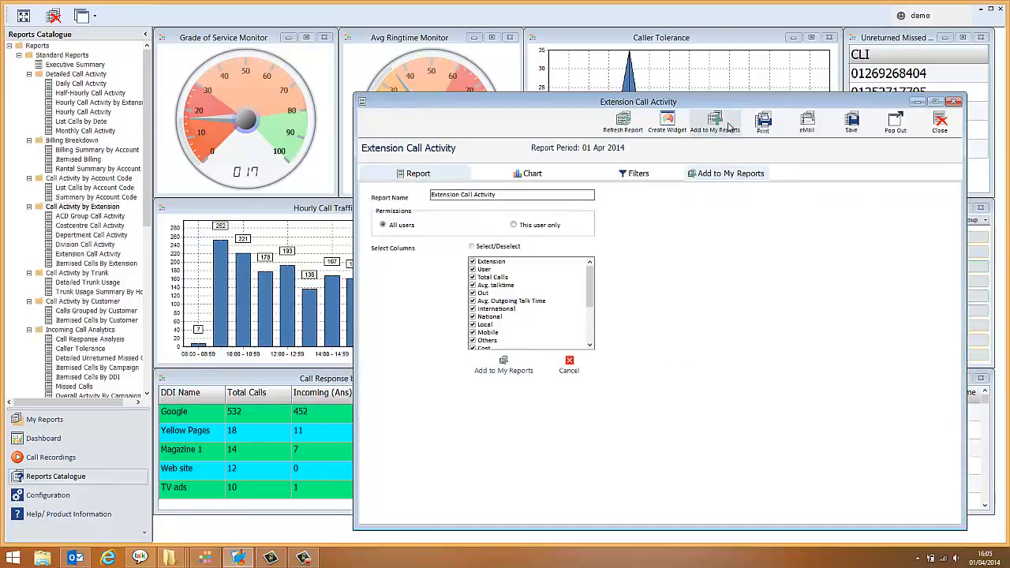
pyautogui.click(473, 247)
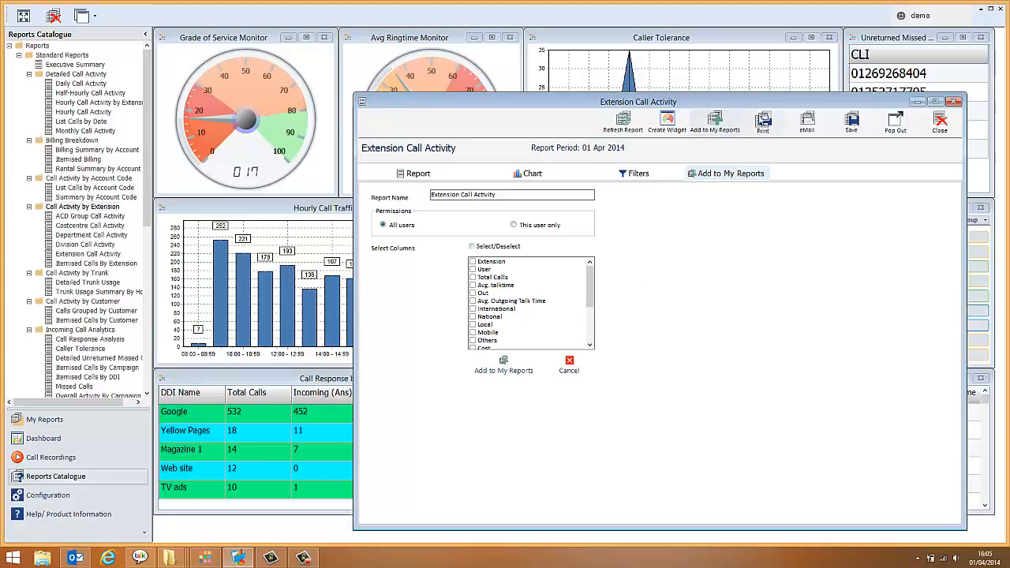
# Set up a daily Excel e-mail of the report with a saved copy, cancel it without sending and close the report window.
pyautogui.click(807, 123)
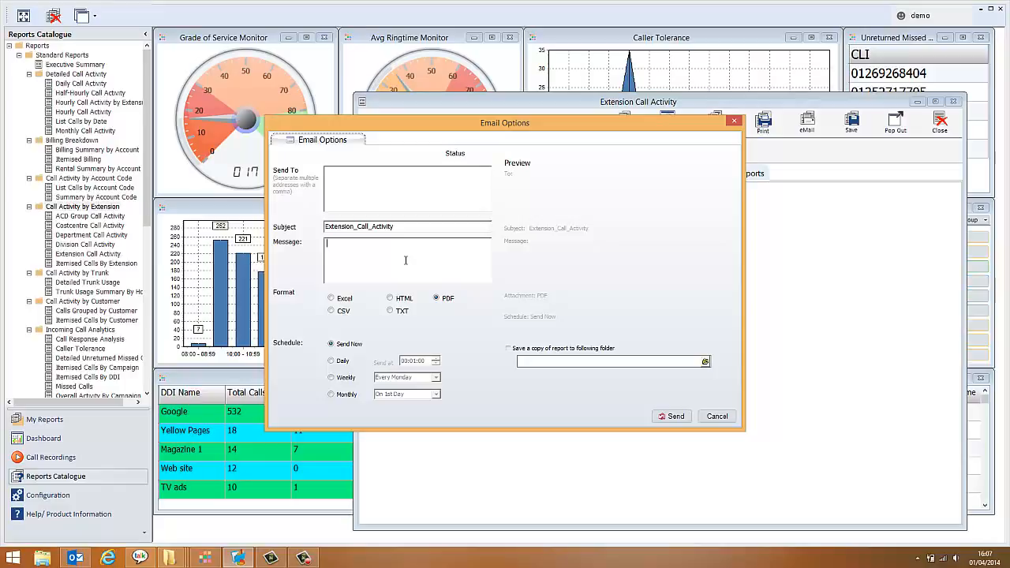
pyautogui.click(332, 298)
pyautogui.click(508, 348)
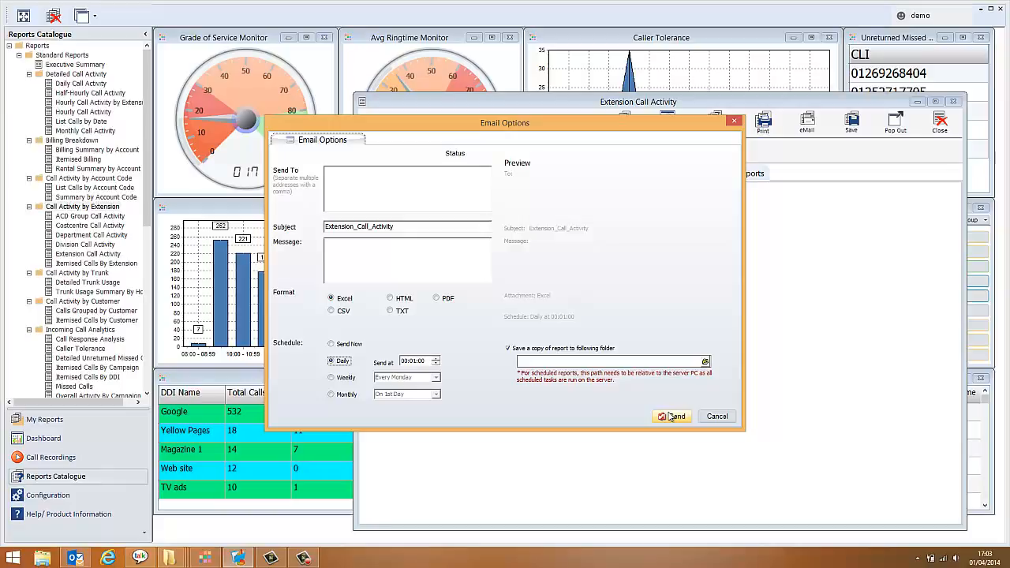
pyautogui.click(716, 416)
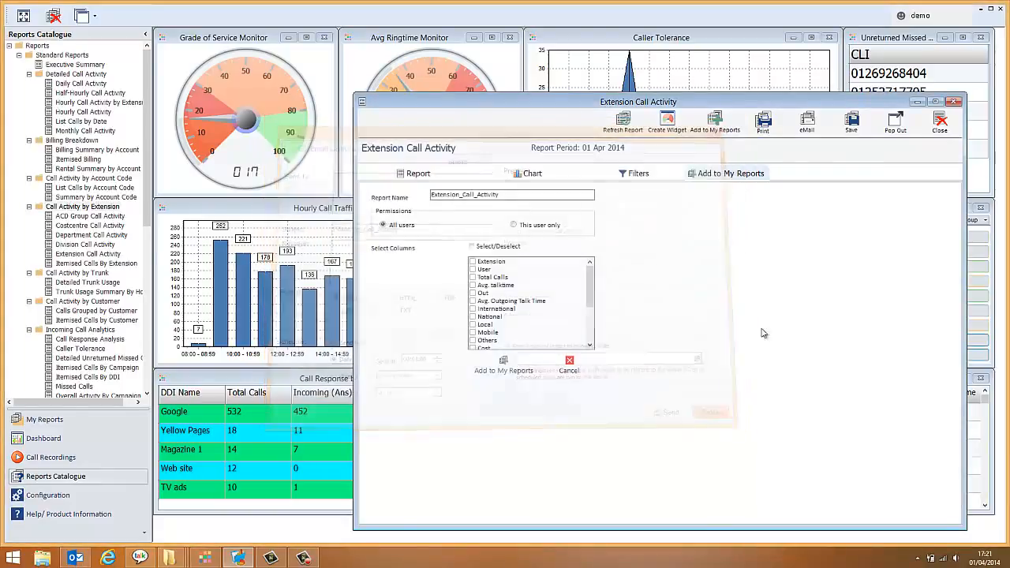
pyautogui.click(954, 102)
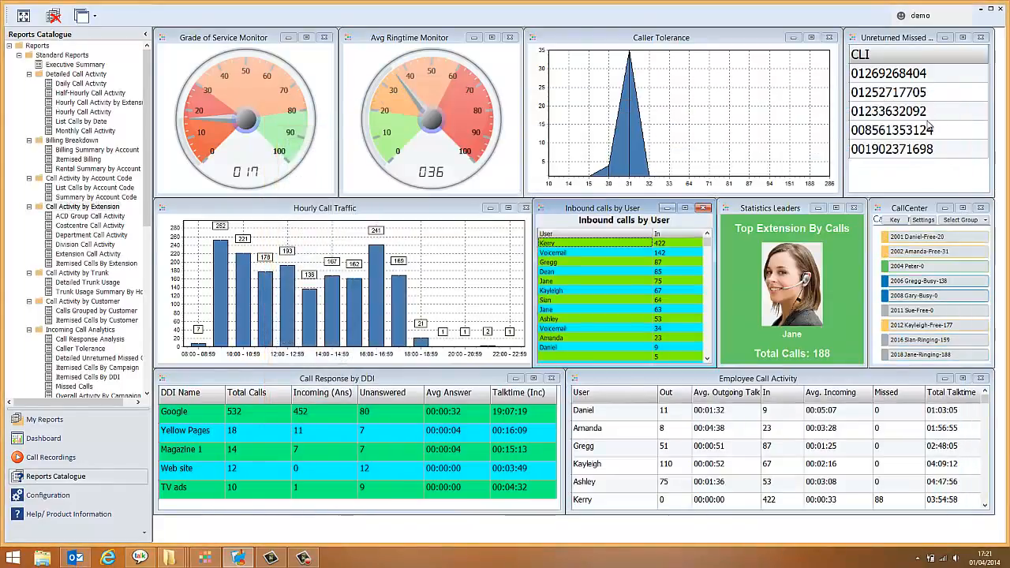
# Open the Executive Summary from the standard reports and the Call Centre Modelling report from the Contact Centre analytics reports.
pyautogui.doubleClick(76, 65)
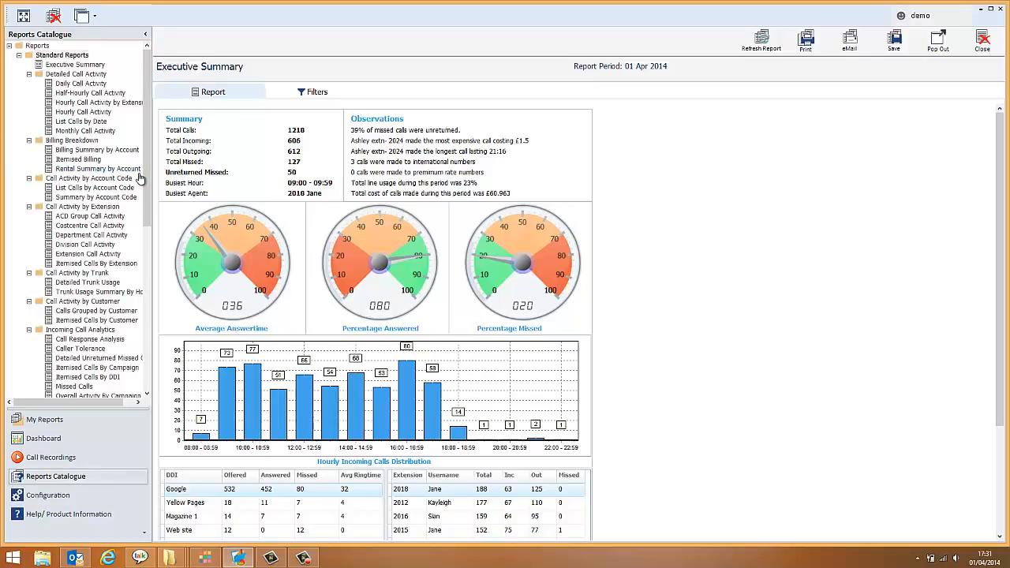
pyautogui.scroll(-5, 140, 189)
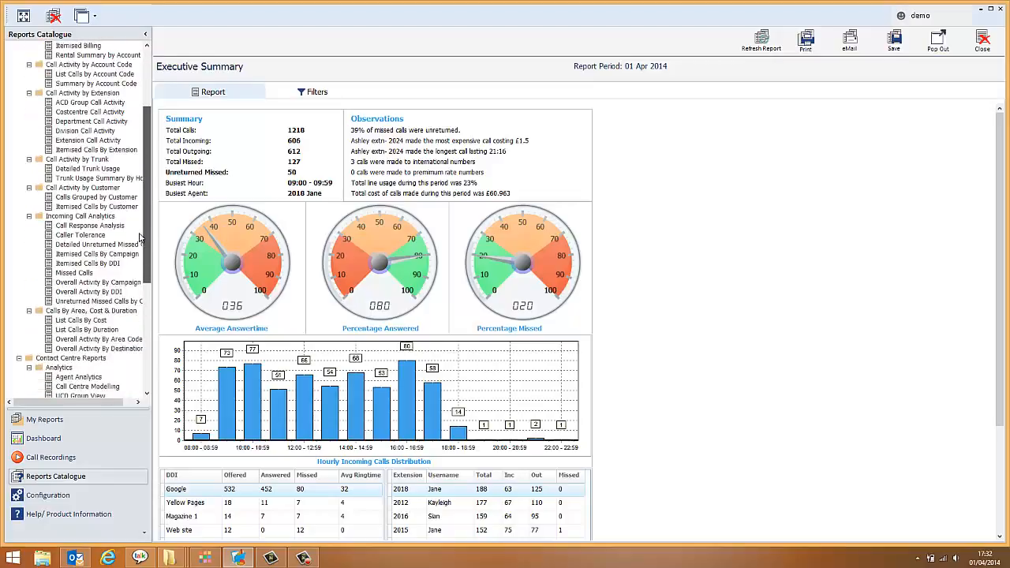
pyautogui.click(87, 377)
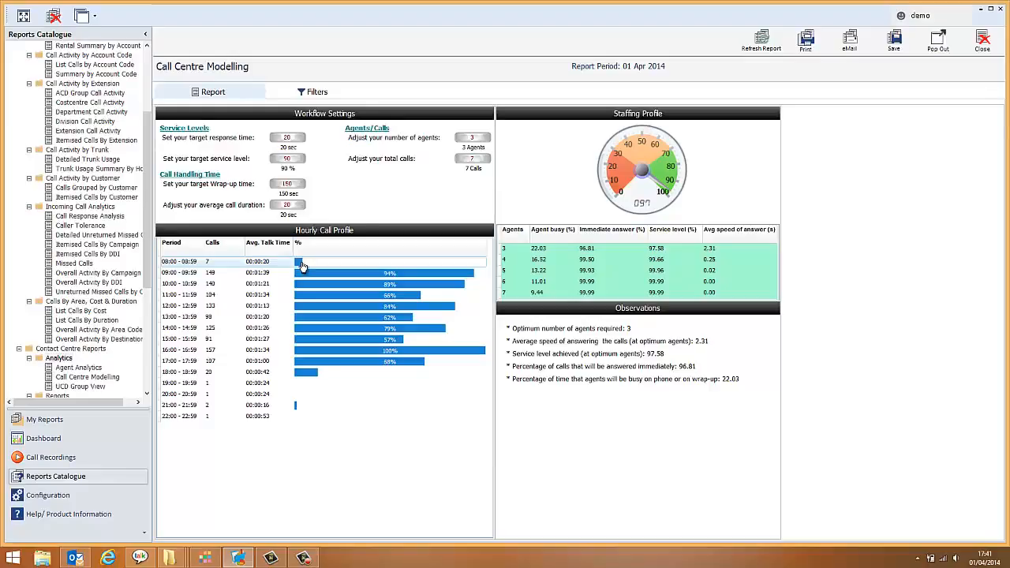
# Examine the staffing profile in the hourly call profile for the 09:00 - 09:59, 11:00 - 11:59 and 12:00 - 12:59 periods.
pyautogui.click(306, 274)
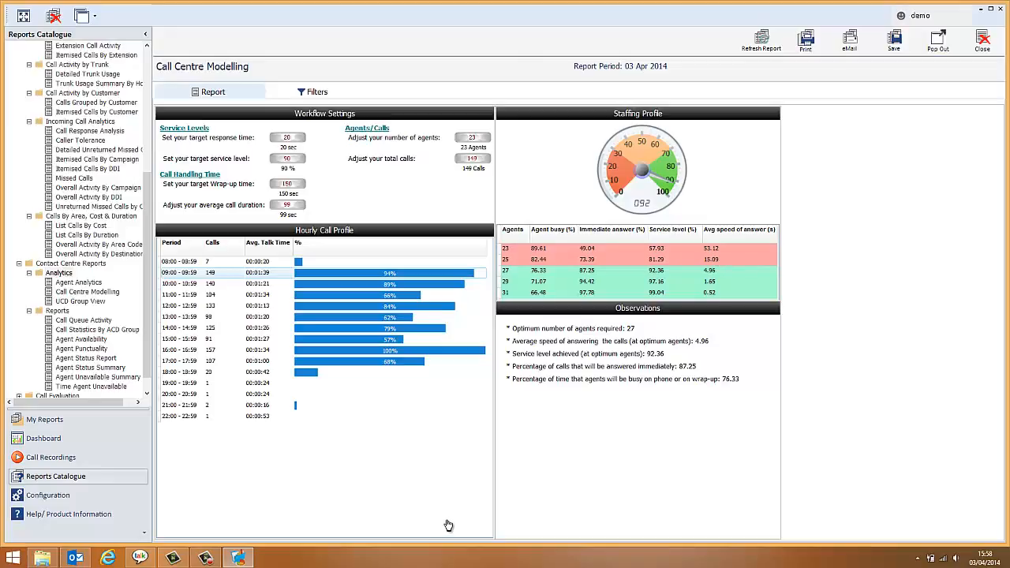
pyautogui.click(366, 293)
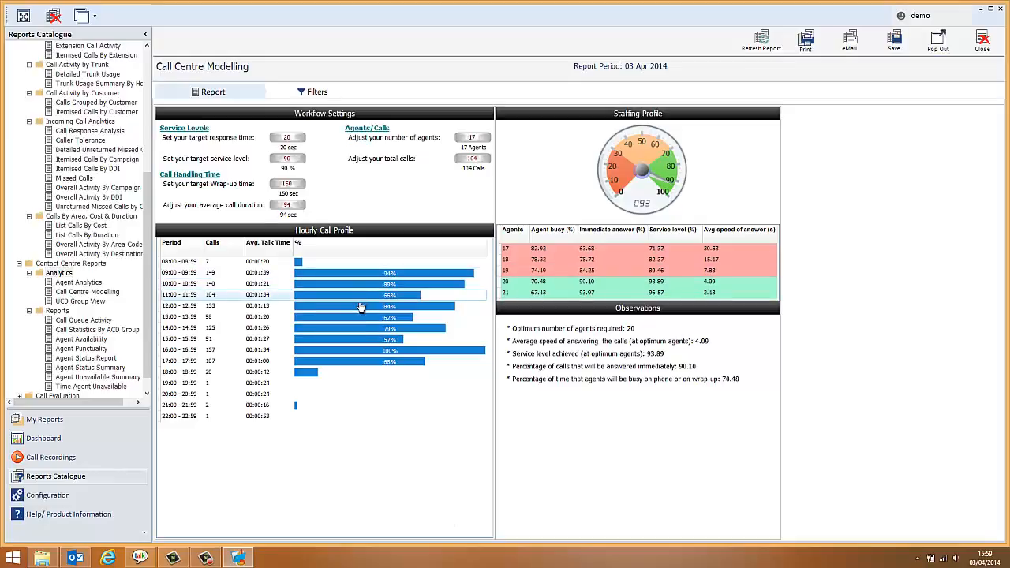
pyautogui.click(360, 307)
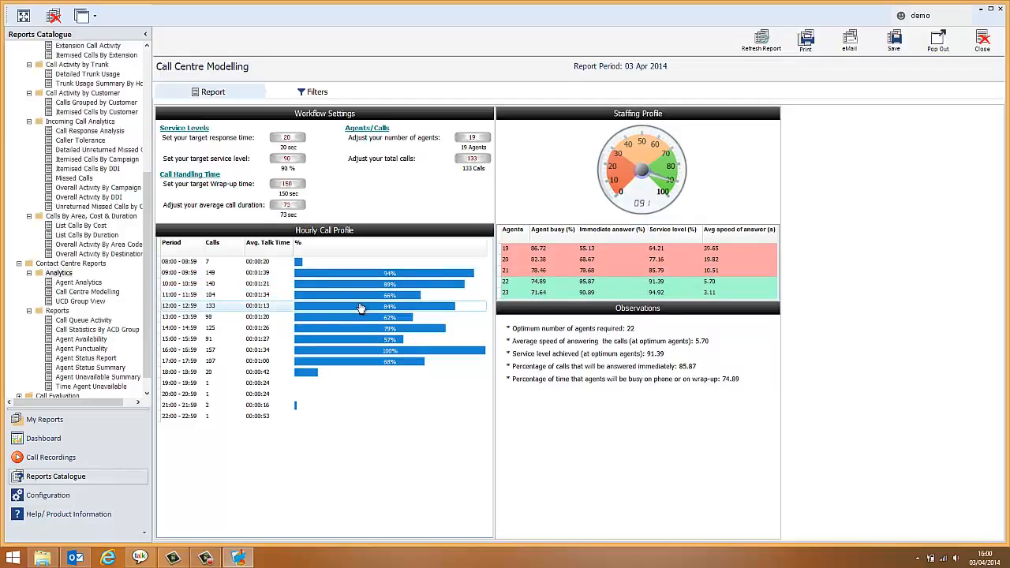